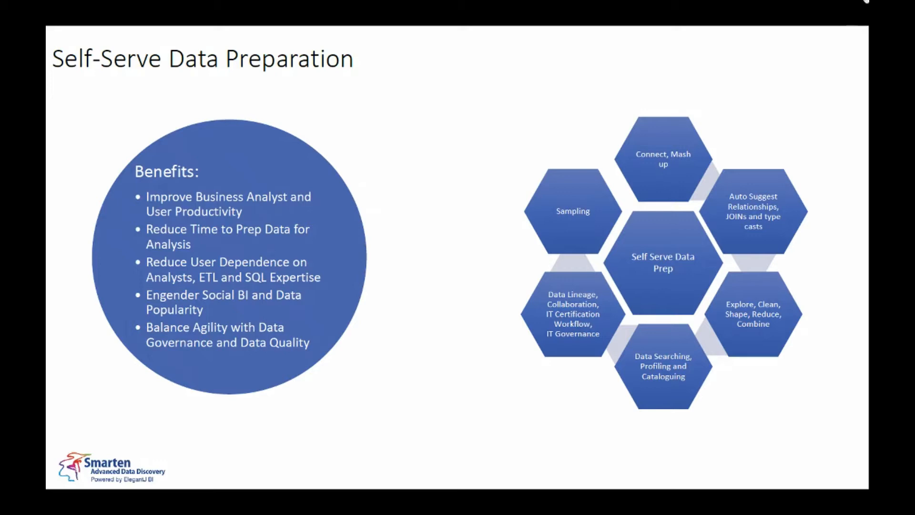
# Switch to Smarten in the browser and start a new data source profile of type SQL server
pyautogui.hotkey('alt', 'Tab')
pyautogui.press('Tab')
pyautogui.press('Tab')
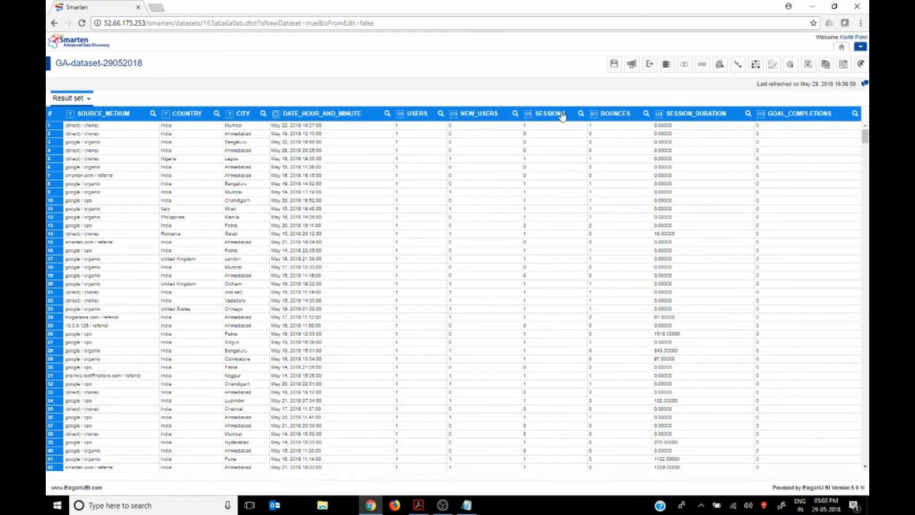
pyautogui.click(860, 46)
pyautogui.moveTo(796, 77)
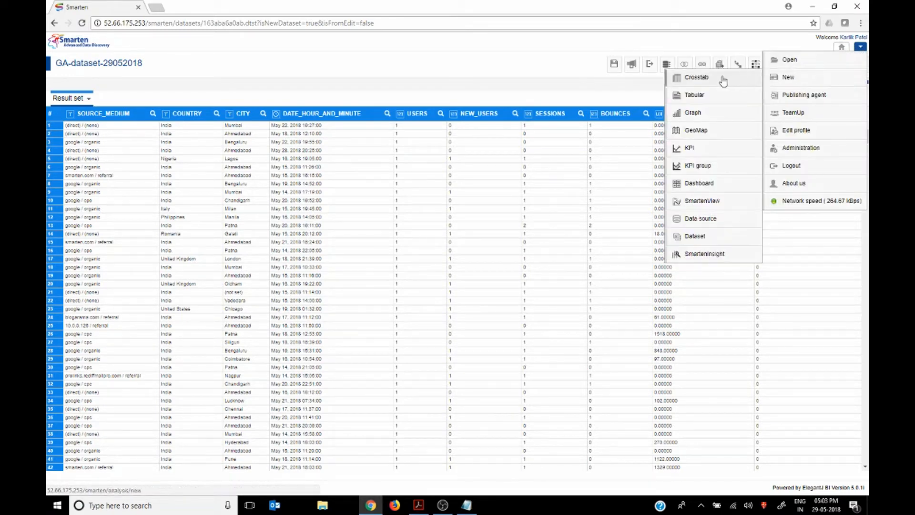
pyautogui.click(717, 223)
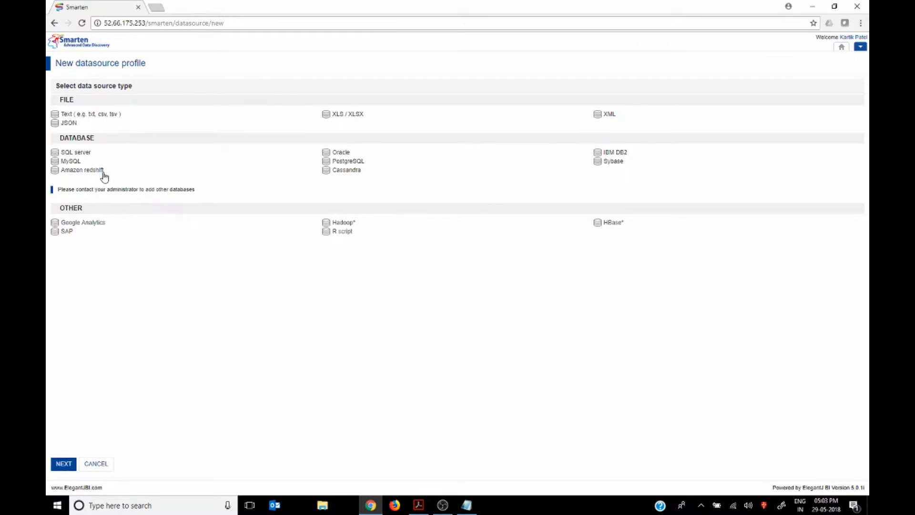
pyautogui.click(79, 152)
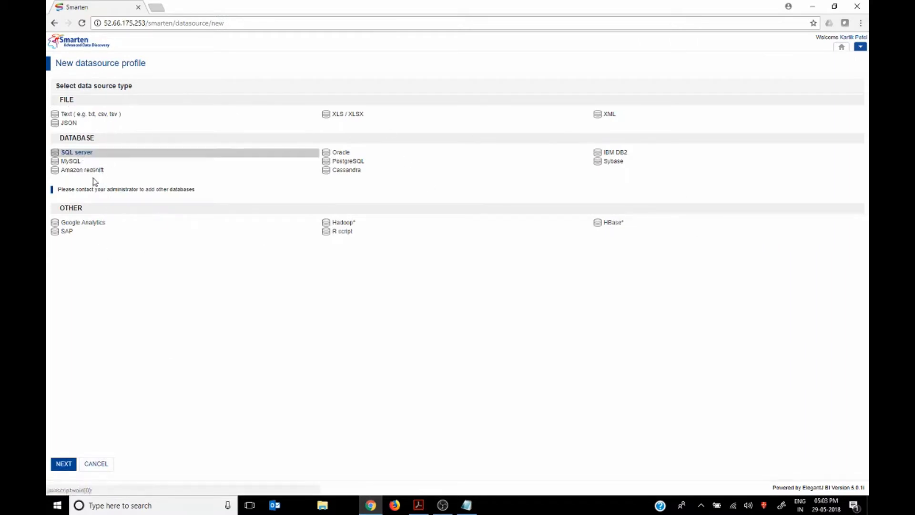
pyautogui.click(64, 464)
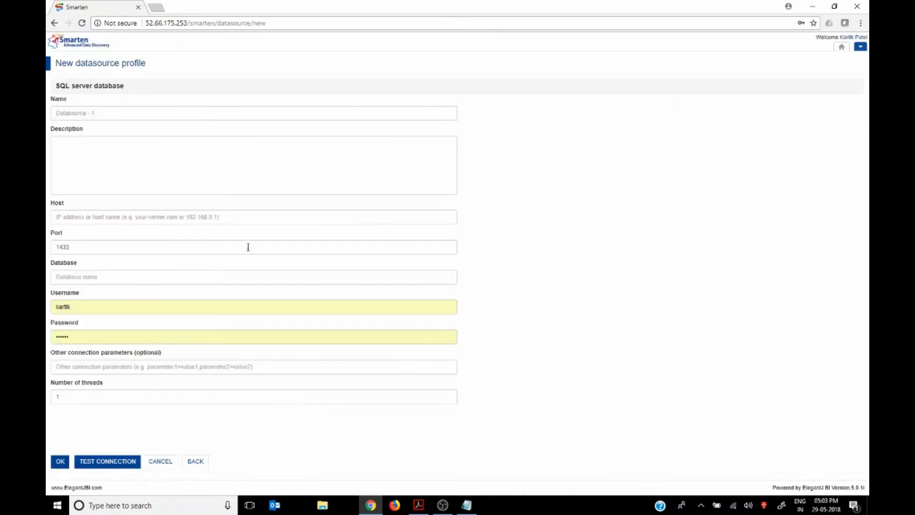
# Name the new SQL server data source SQL-datasource-29052018
pyautogui.click(193, 111)
pyautogui.write('SQ')
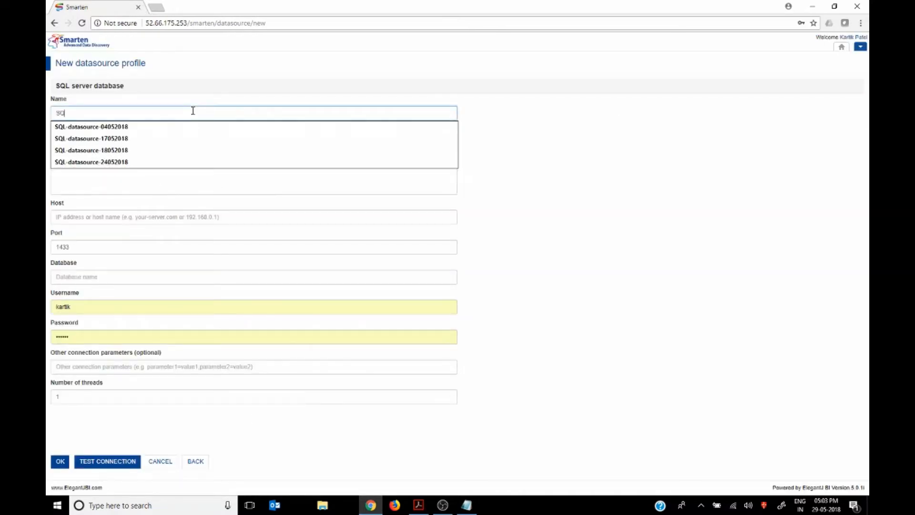
pyautogui.write('L-dataspr')
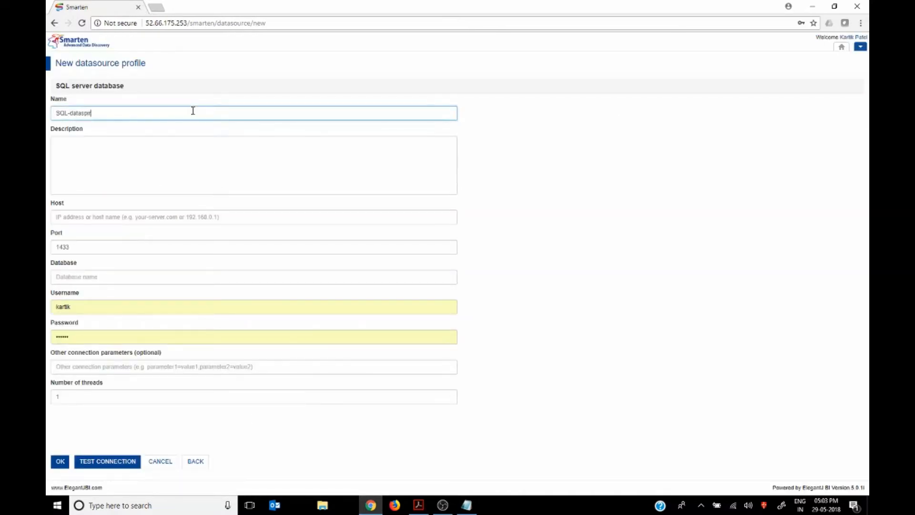
pyautogui.press('BackSpace')
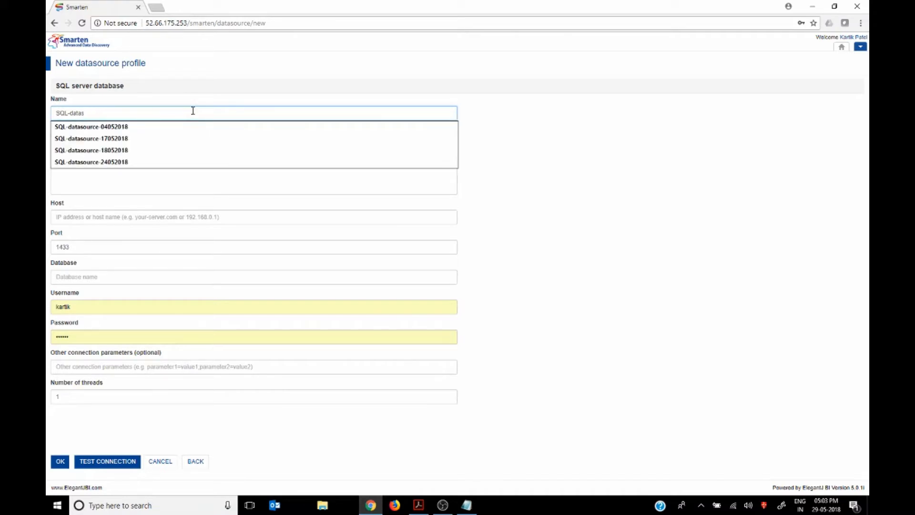
pyautogui.write('ource-29052018')
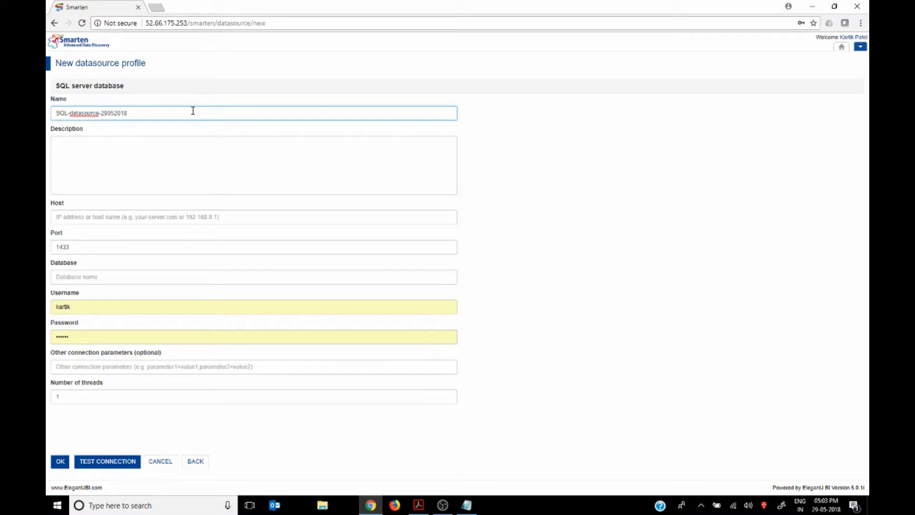
# Look up the host in the Notepad connection notes and set the data source's host to ejbitest.cr4bww4ayzk6.ap-south-1.rds.amazonaws.com
pyautogui.click(170, 218)
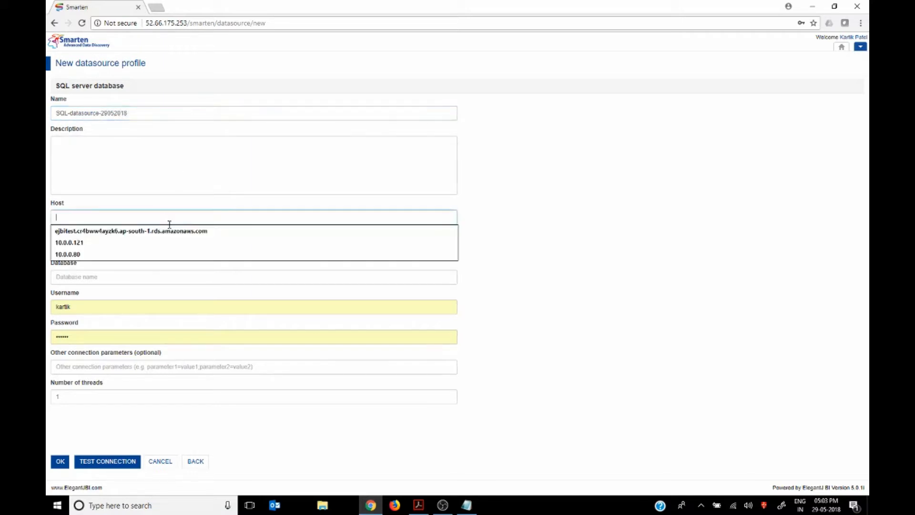
pyautogui.click(634, 231)
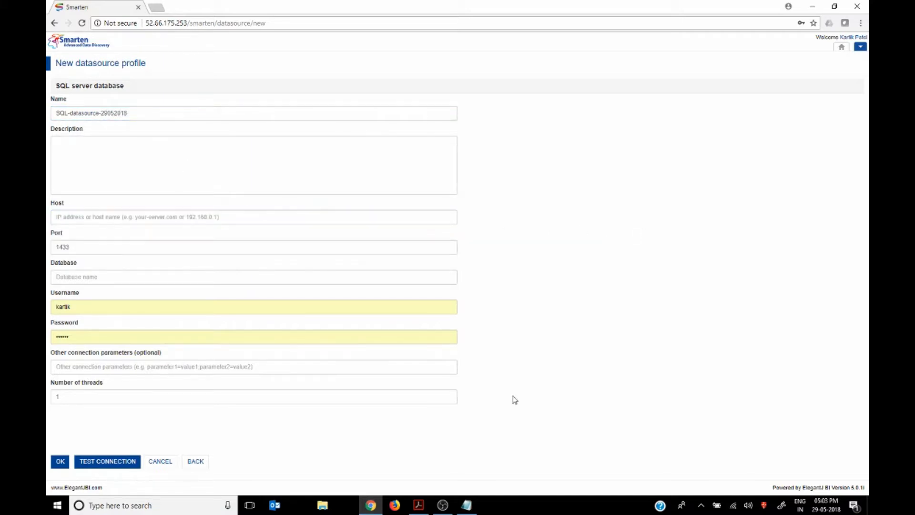
pyautogui.click(466, 505)
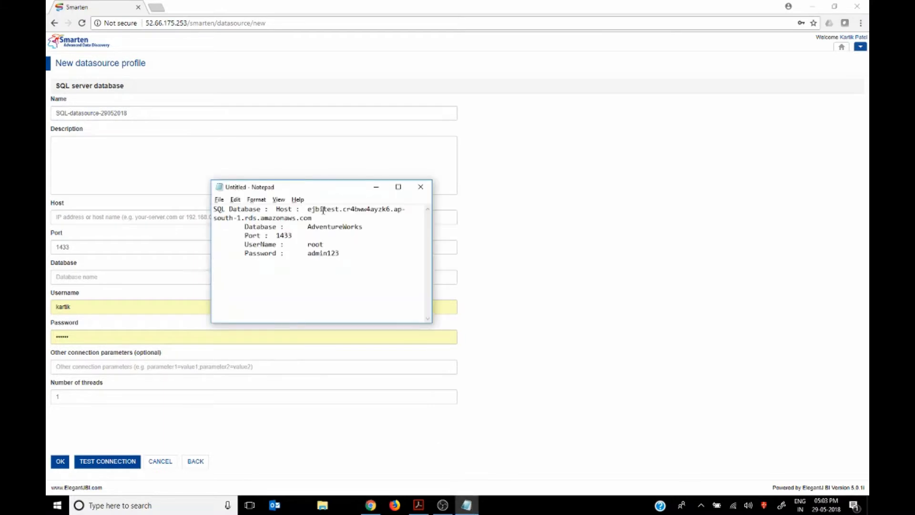
pyautogui.doubleClick(353, 188)
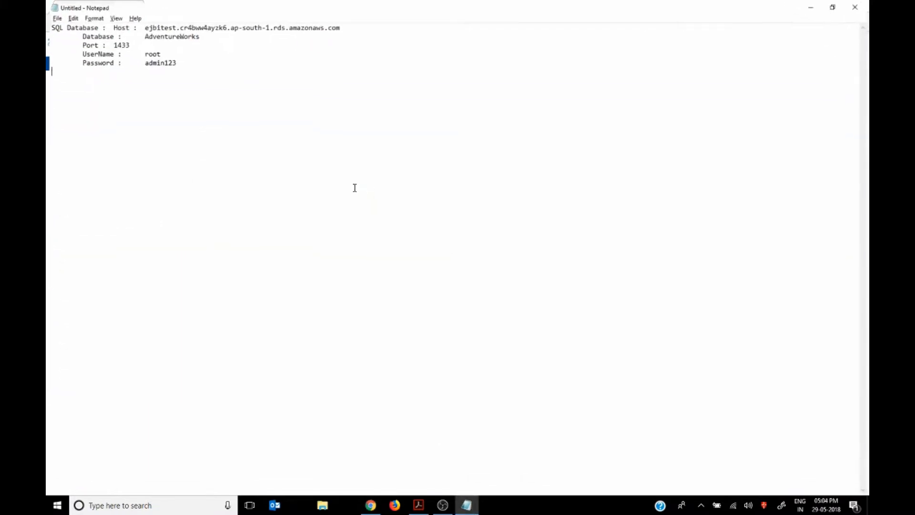
pyautogui.moveTo(143, 22); pyautogui.dragTo(347, 27)
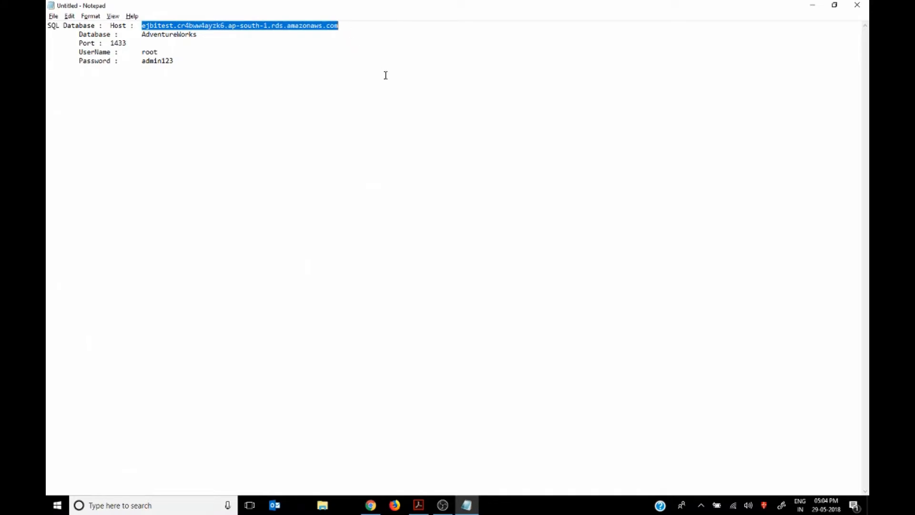
pyautogui.hotkey('alt', 'Tab')
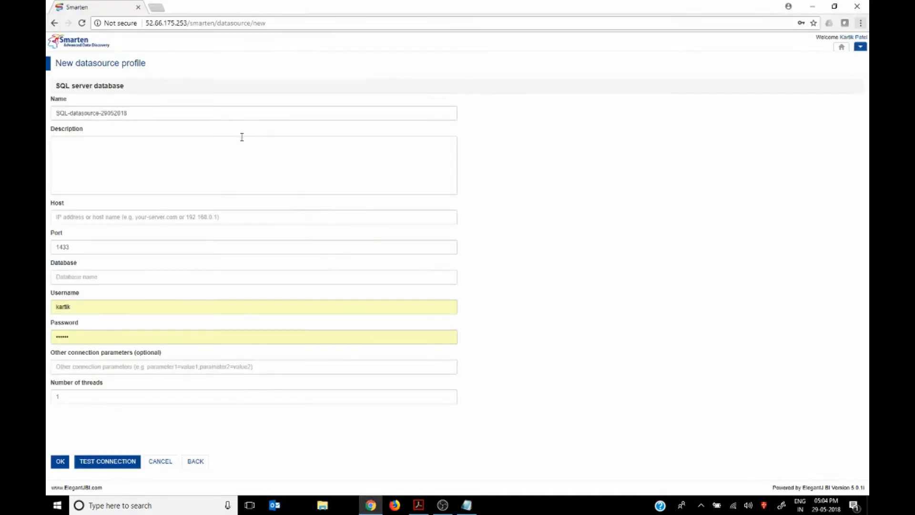
pyautogui.click(131, 217)
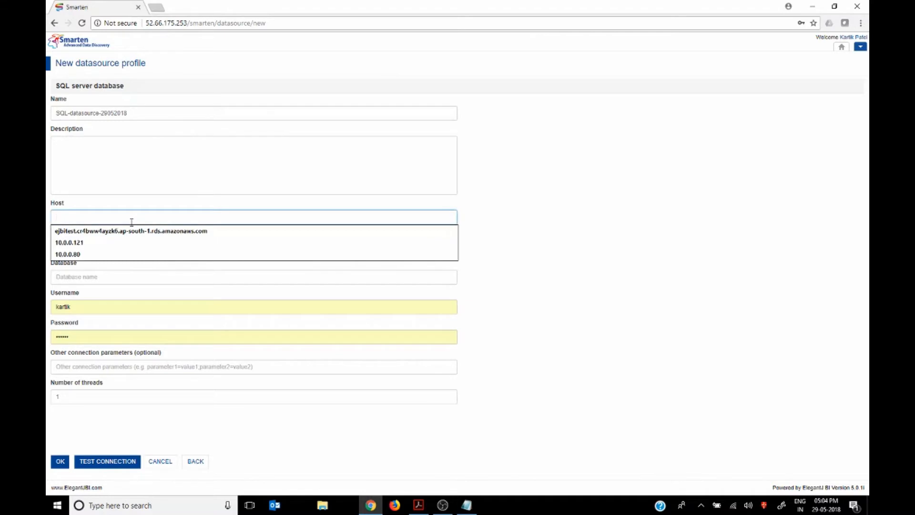
pyautogui.click(131, 231)
# Copy the database name AdventureWorks from the Notepad notes into the data source's Database field
pyautogui.click(124, 247)
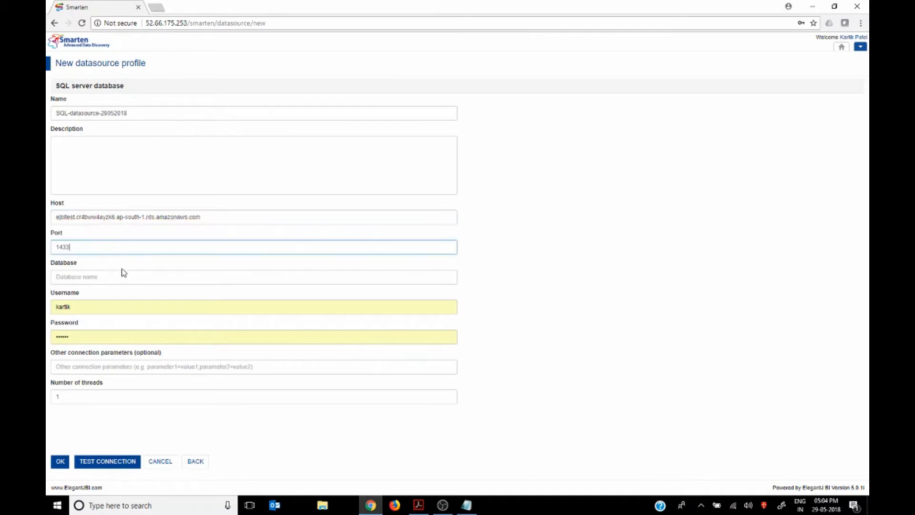
pyautogui.click(124, 276)
pyautogui.hotkey('alt', 'Tab')
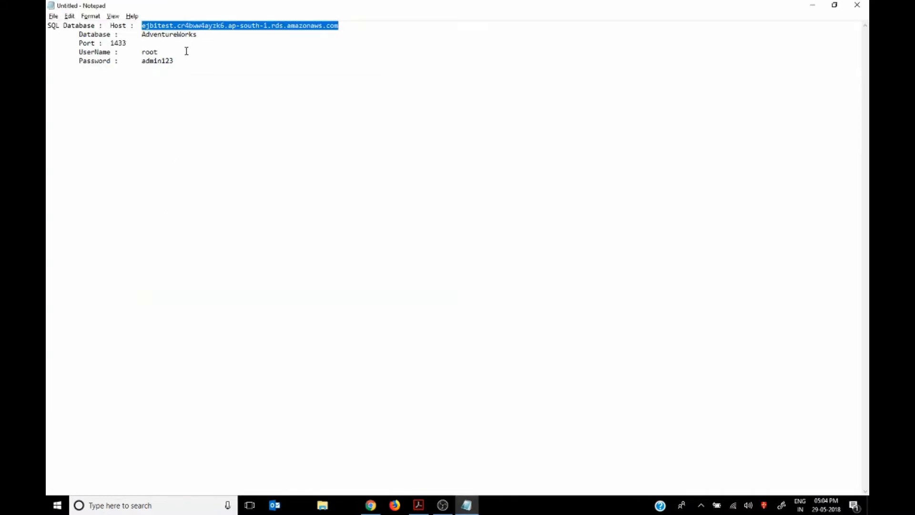
pyautogui.doubleClick(182, 35)
pyautogui.click(182, 35)
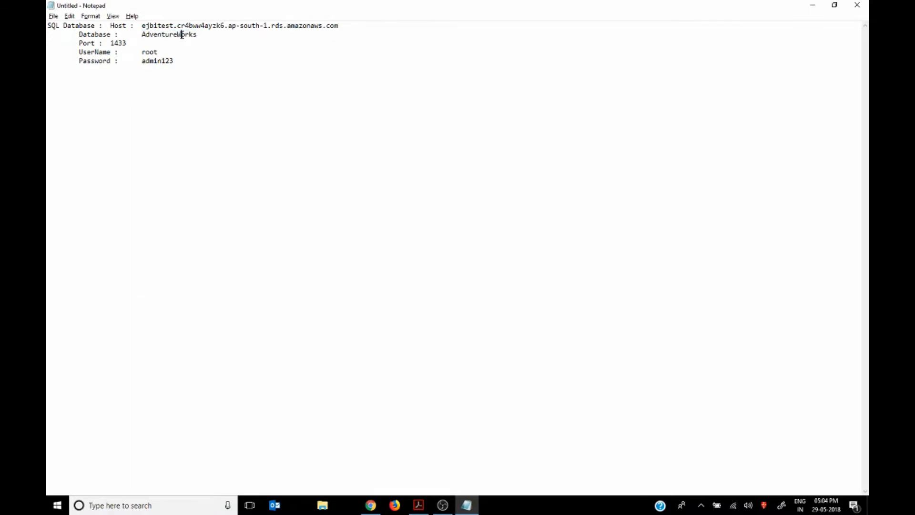
pyautogui.doubleClick(182, 35)
pyautogui.rightClick(182, 35)
pyautogui.click(137, 64)
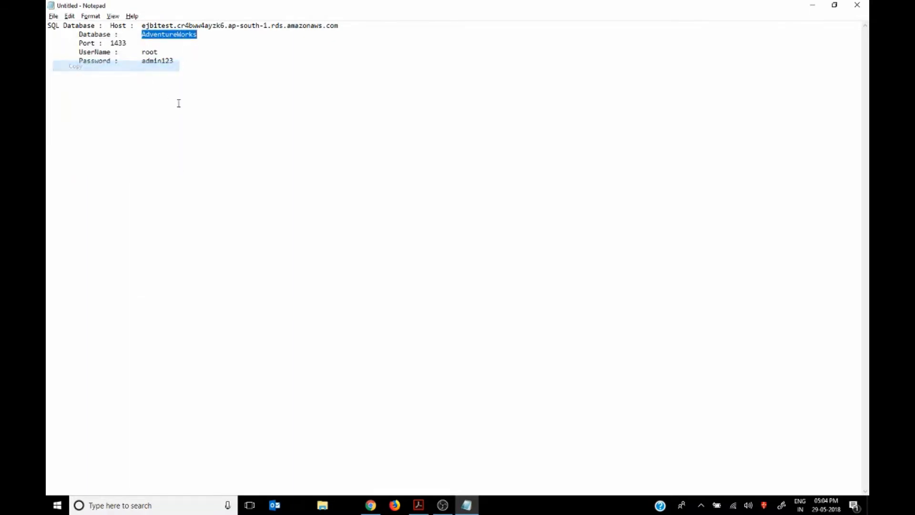
pyautogui.hotkey('alt', 'Tab')
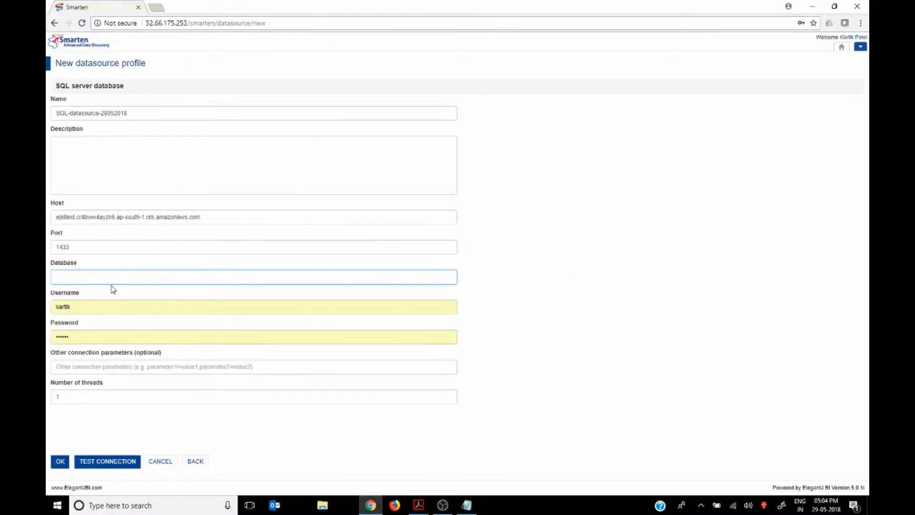
pyautogui.hotkey('ctrl', 'v')
# Replace the prefilled credentials with the username root and the database password
pyautogui.click(90, 306)
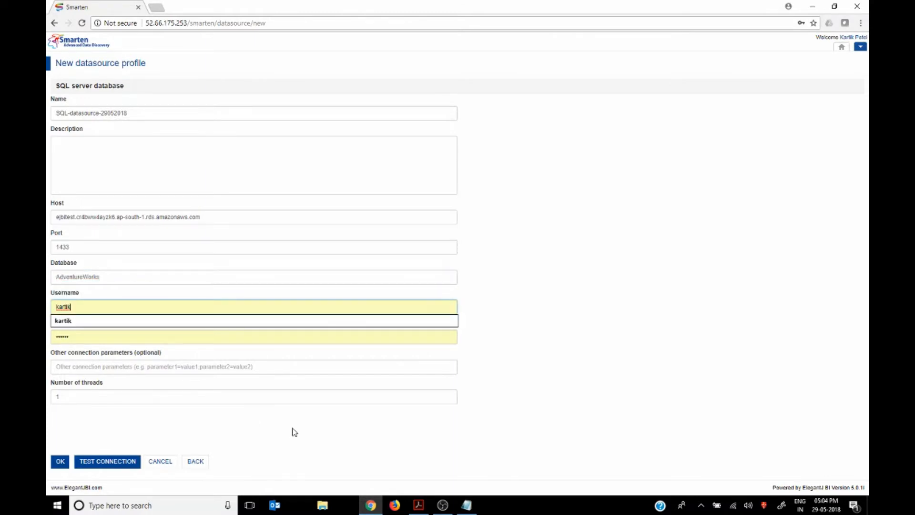
pyautogui.press('BackSpace')
pyautogui.press('BackSpace')
pyautogui.press('BackSpace')
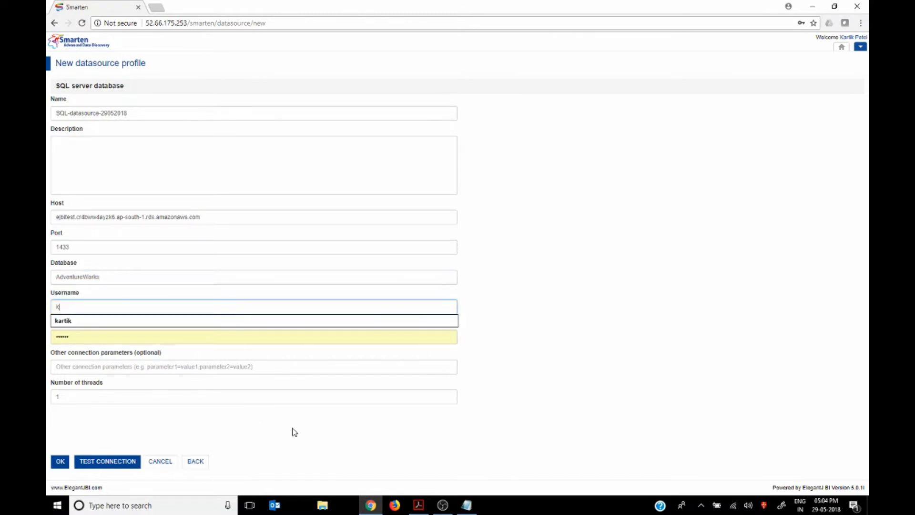
pyautogui.write('root')
pyautogui.click(104, 326)
pyautogui.press('Tab')
pyautogui.press('BackSpace')
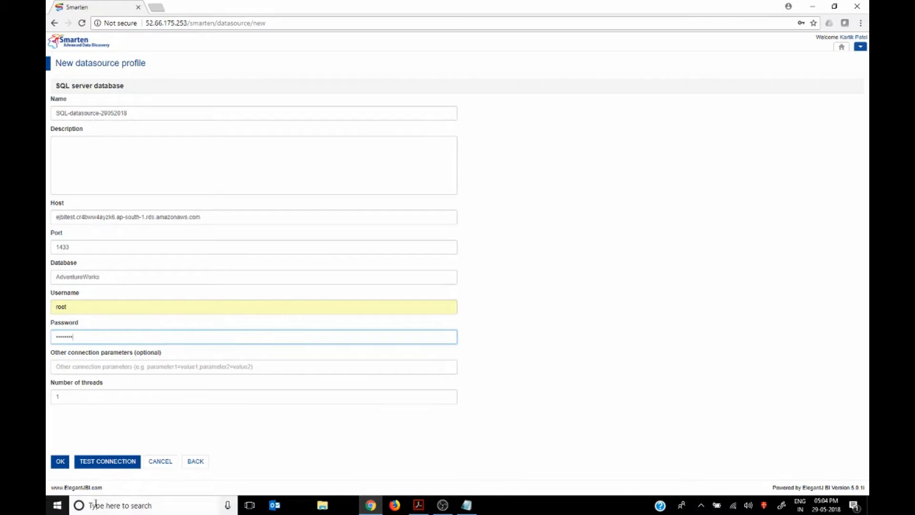
# Test the SQL server connection and save the data source
pyautogui.click(123, 465)
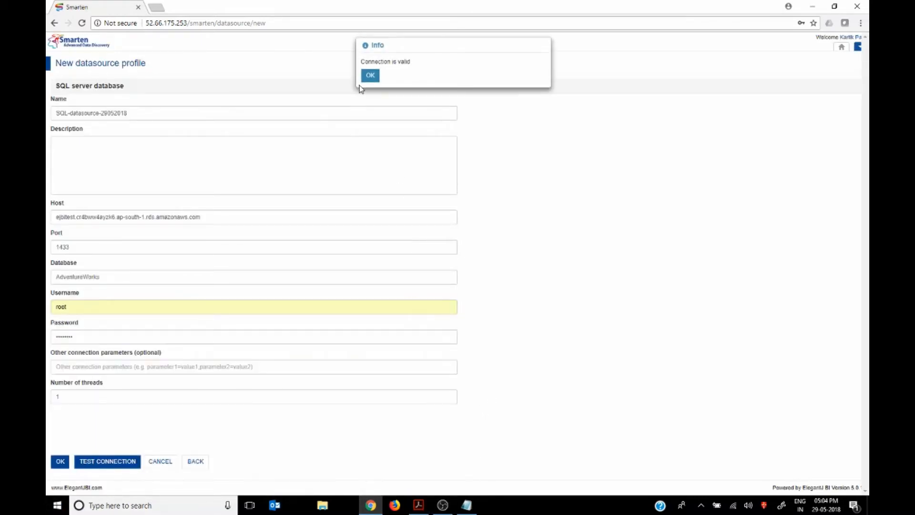
pyautogui.click(369, 77)
pyautogui.click(60, 462)
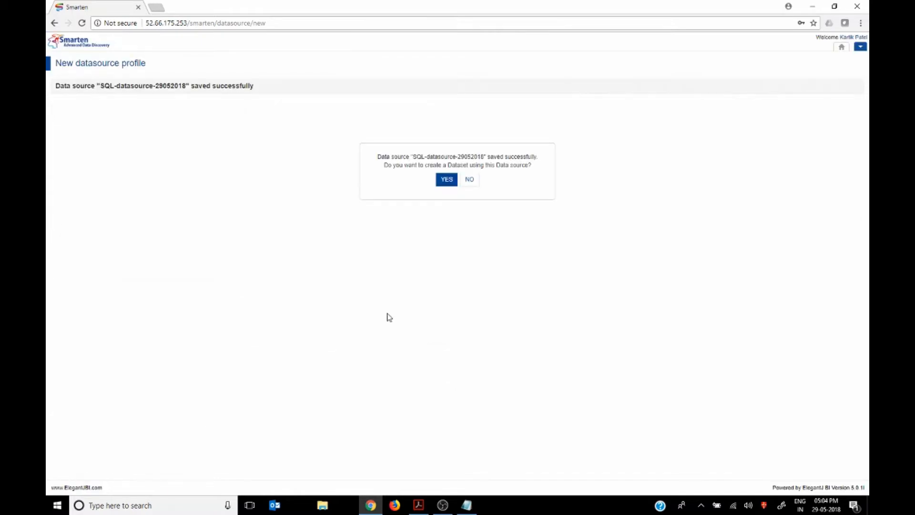
# Create a dataset from the saved data source, name it SQL-dataset-29052018 and proceed with the step-by-step wizard
pyautogui.click(447, 180)
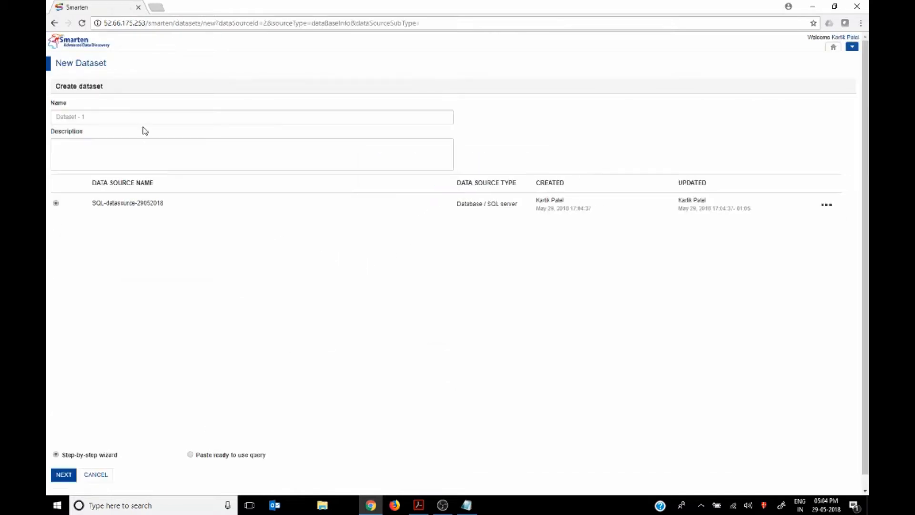
pyautogui.click(139, 116)
pyautogui.write('SQL-datas')
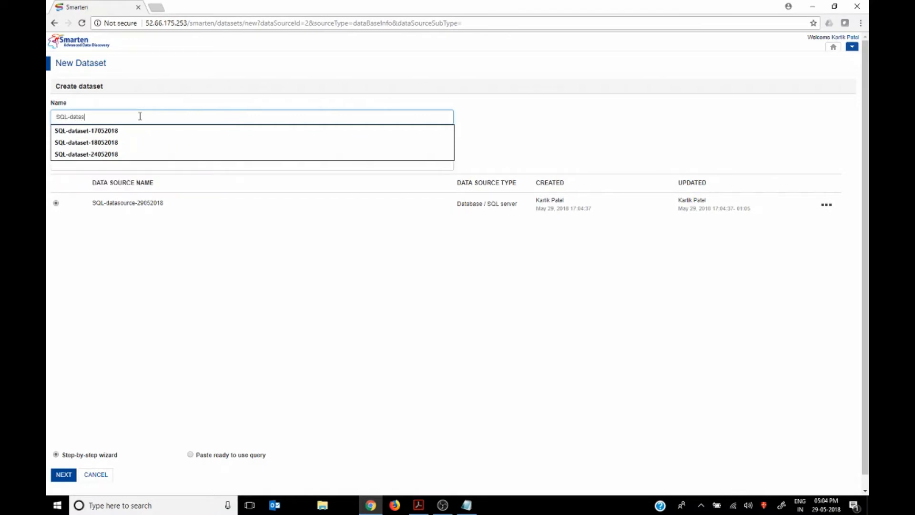
pyautogui.write('et-29052018')
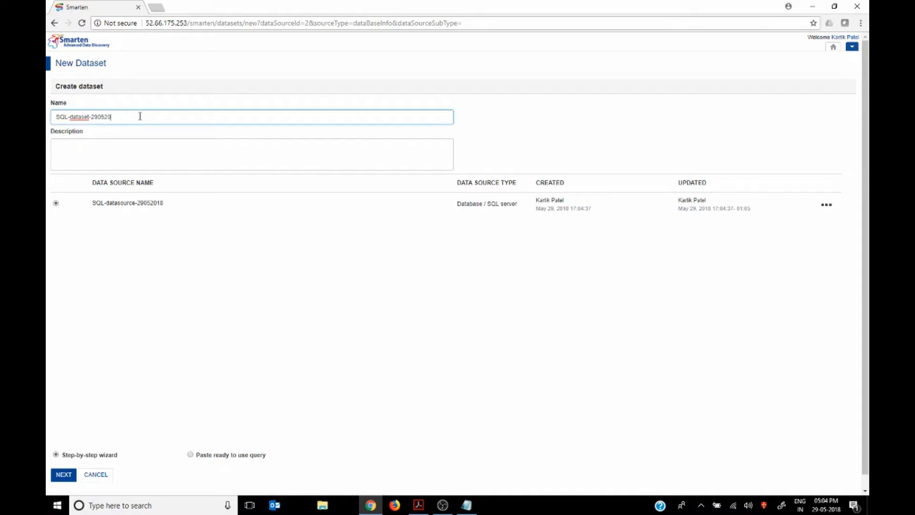
pyautogui.click(64, 475)
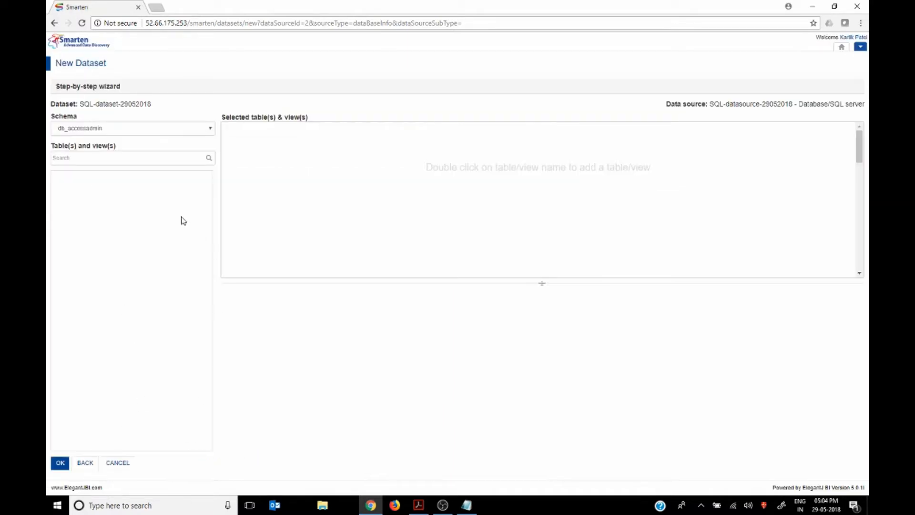
# Choose the Sales schema and add the Customer table to the dataset's selected tables
pyautogui.click(158, 132)
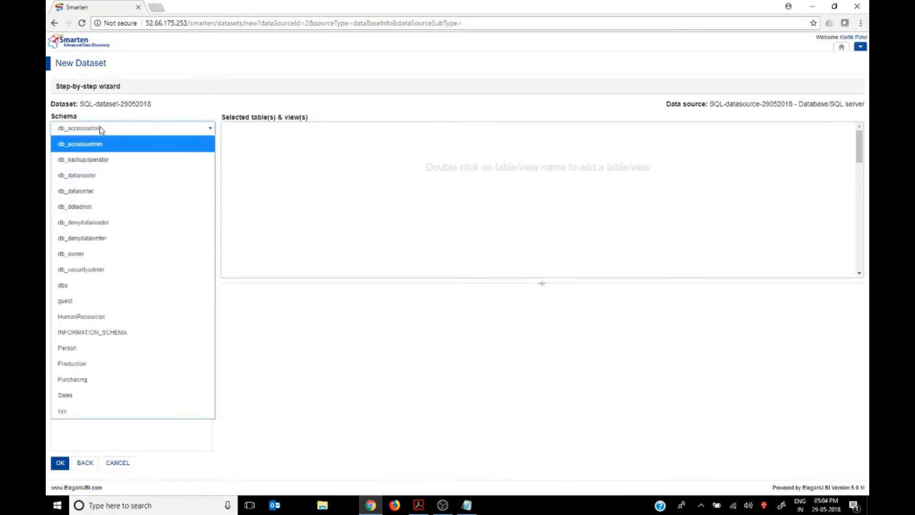
pyautogui.click(286, 413)
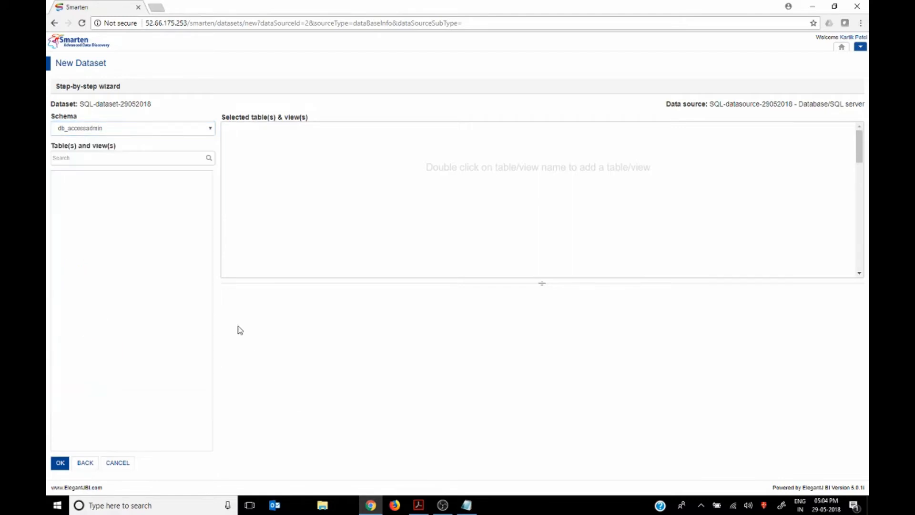
pyautogui.click(146, 131)
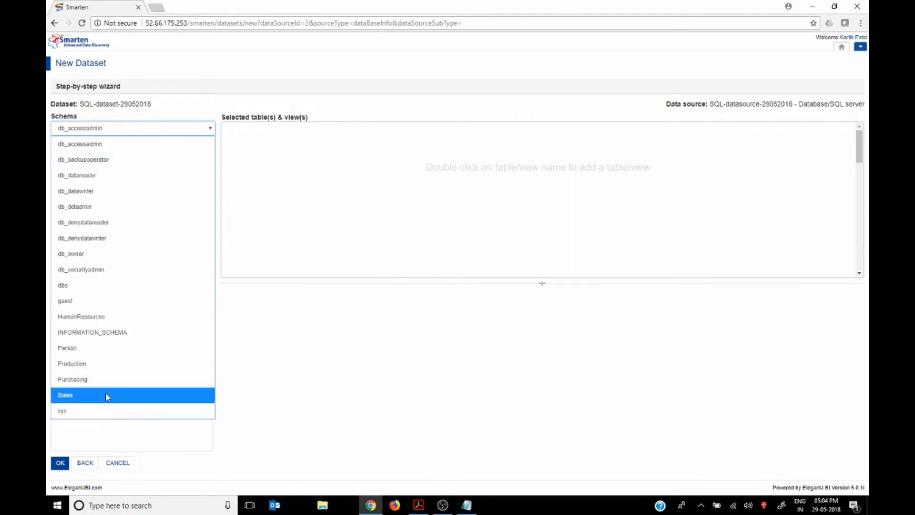
pyautogui.click(108, 394)
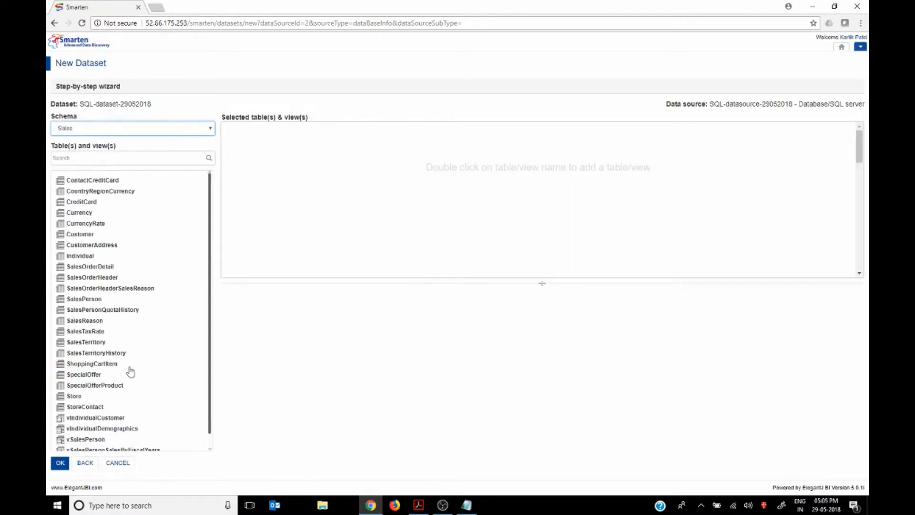
pyautogui.doubleClick(86, 235)
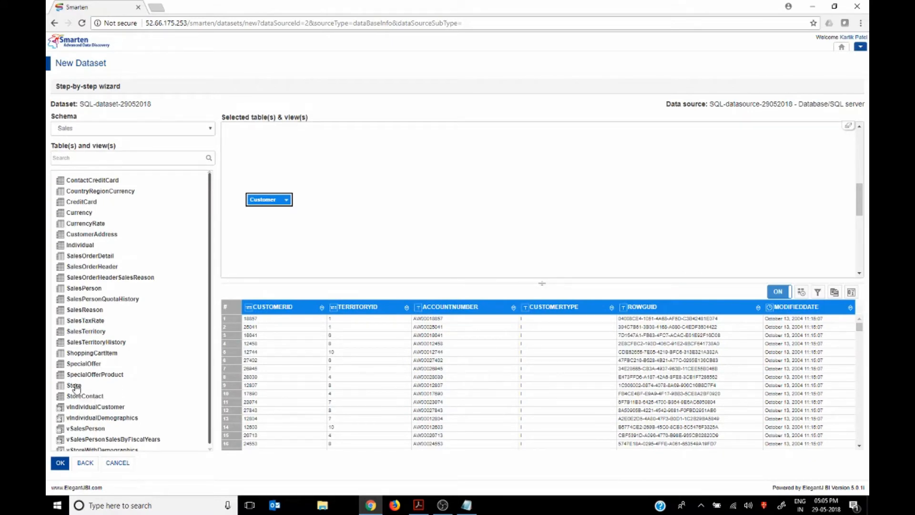
# Add the Store table to the selected tables alongside Customer and look over the joined columns in the preview
pyautogui.moveTo(75, 387); pyautogui.dragTo(268, 381)
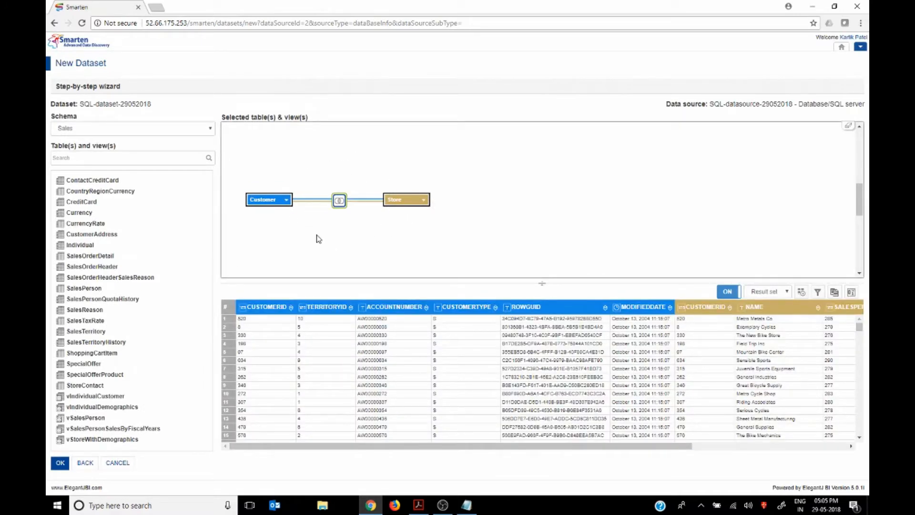
pyautogui.moveTo(338, 203)
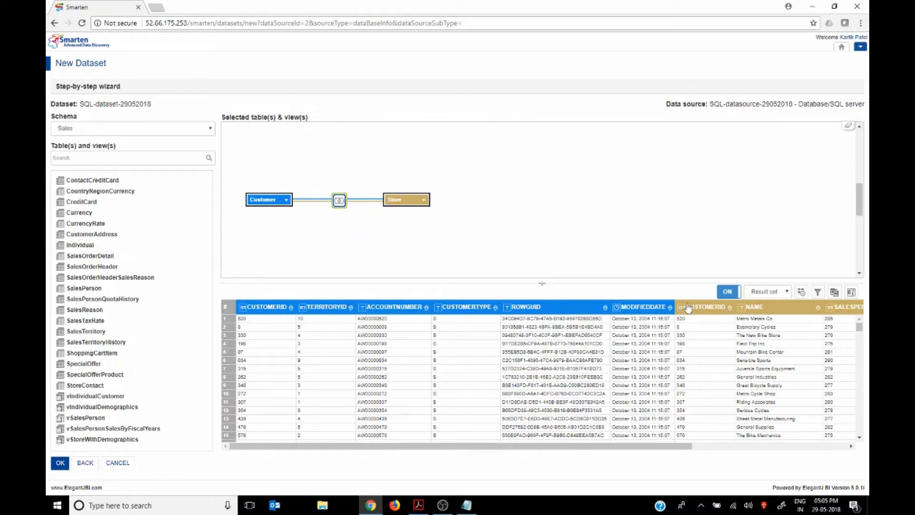
pyautogui.moveTo(633, 447); pyautogui.dragTo(496, 451)
# Search the Sales schema's tables for "hea" and add SalesOrderHeader to the selected tables
pyautogui.click(93, 130)
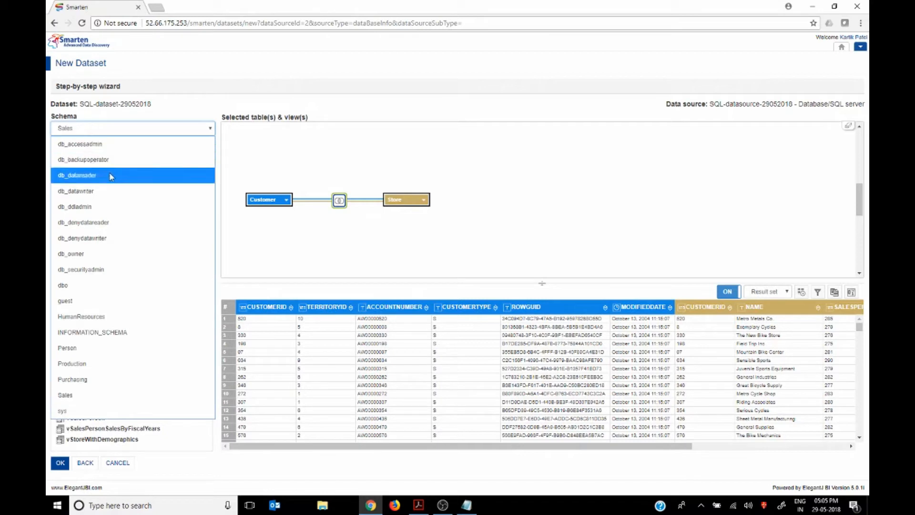
pyautogui.click(130, 130)
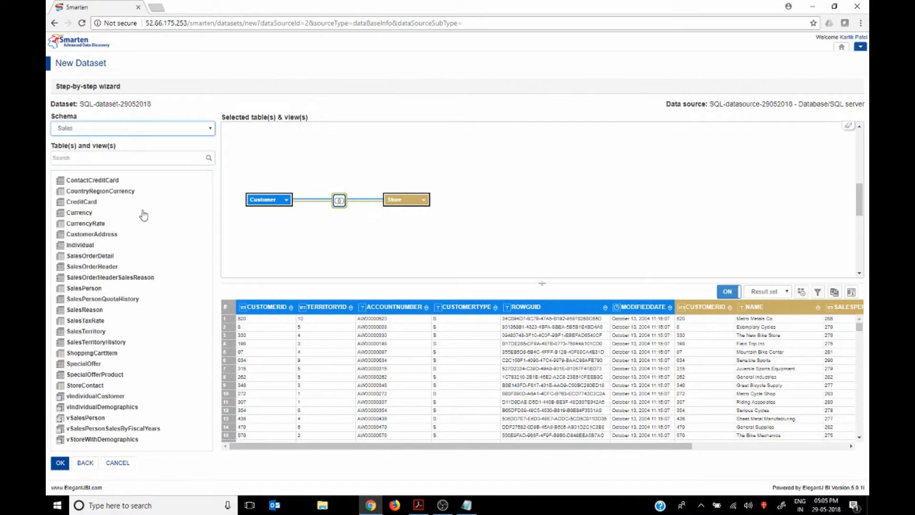
pyautogui.click(107, 158)
pyautogui.write('hea')
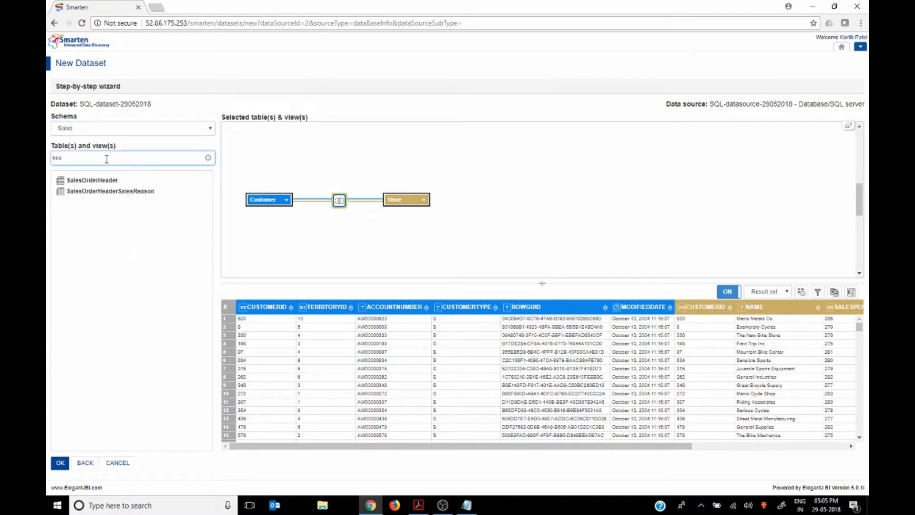
pyautogui.click(116, 182)
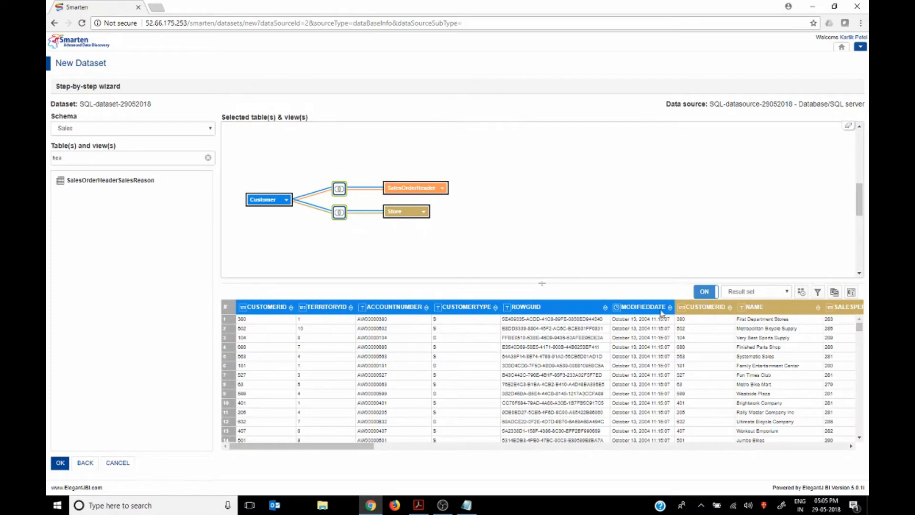
# Search the Sales schema's tables for "detail" and add SalesOrderDetail to the selected tables
pyautogui.doubleClick(106, 158)
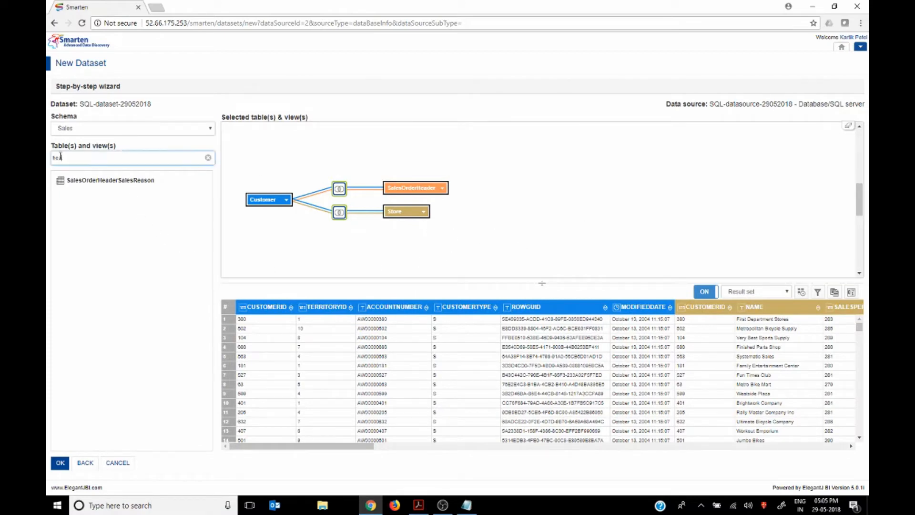
pyautogui.write('detail')
pyautogui.click(108, 181)
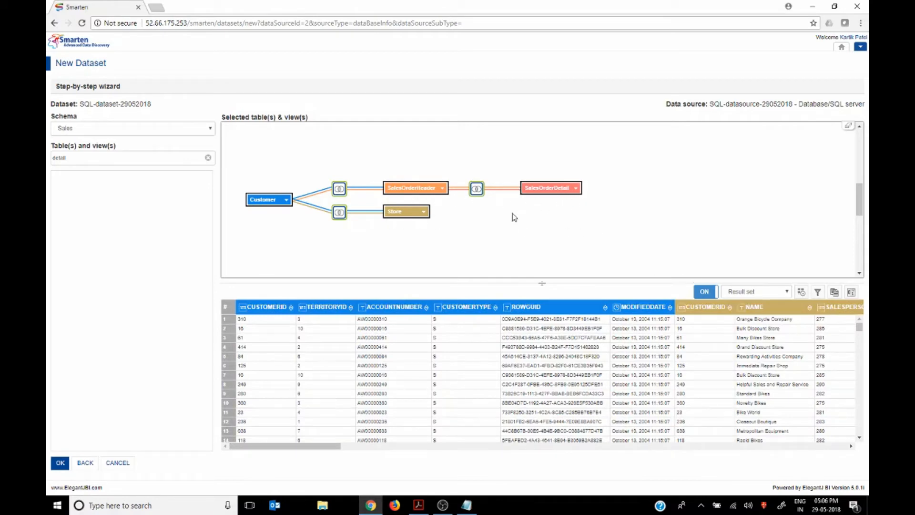
# Switch to the Production schema, search its tables for "pro" and add the Product table to the selected tables
pyautogui.click(167, 130)
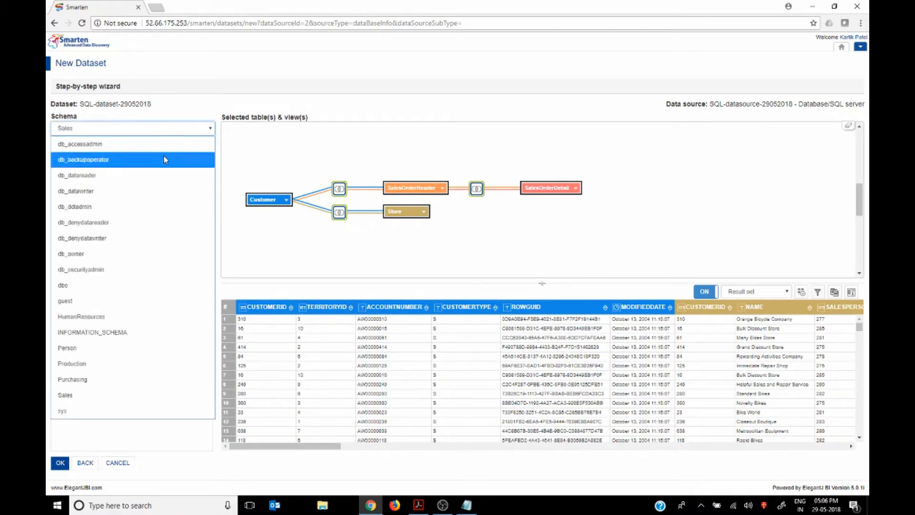
pyautogui.click(123, 369)
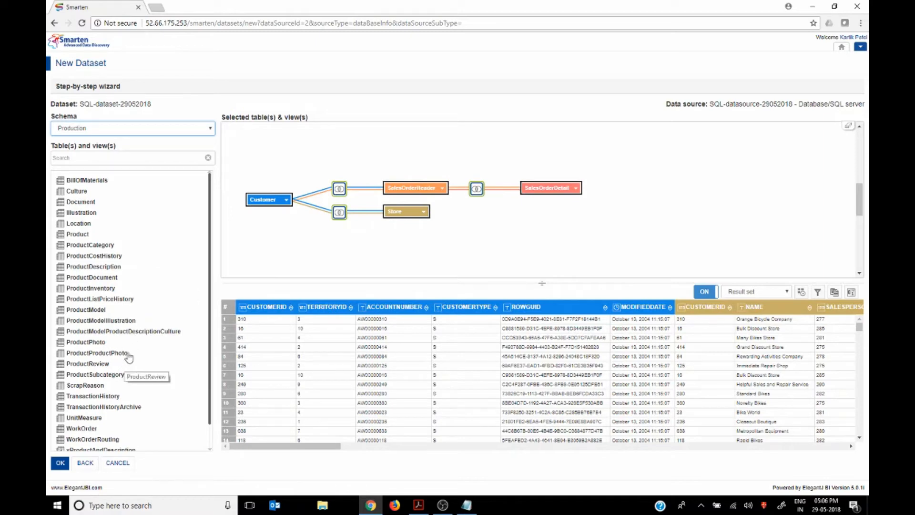
pyautogui.click(116, 158)
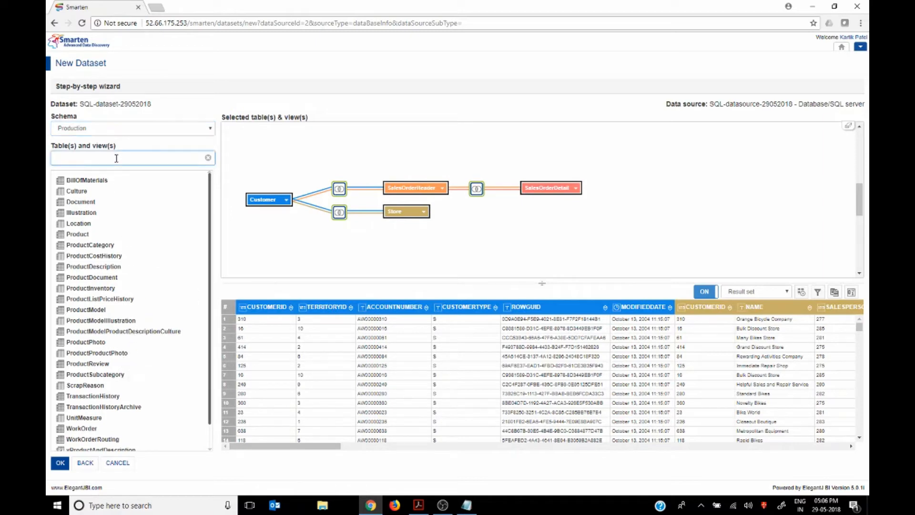
pyautogui.write('pro')
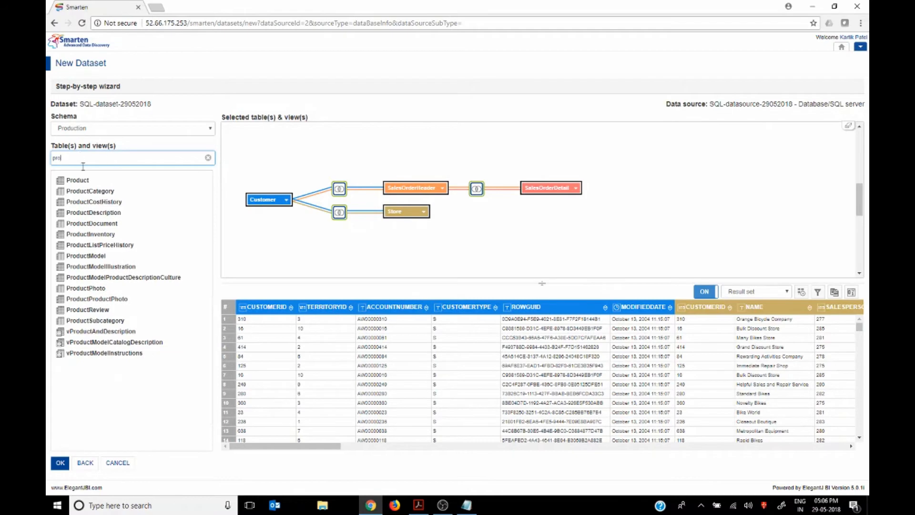
pyautogui.doubleClick(83, 181)
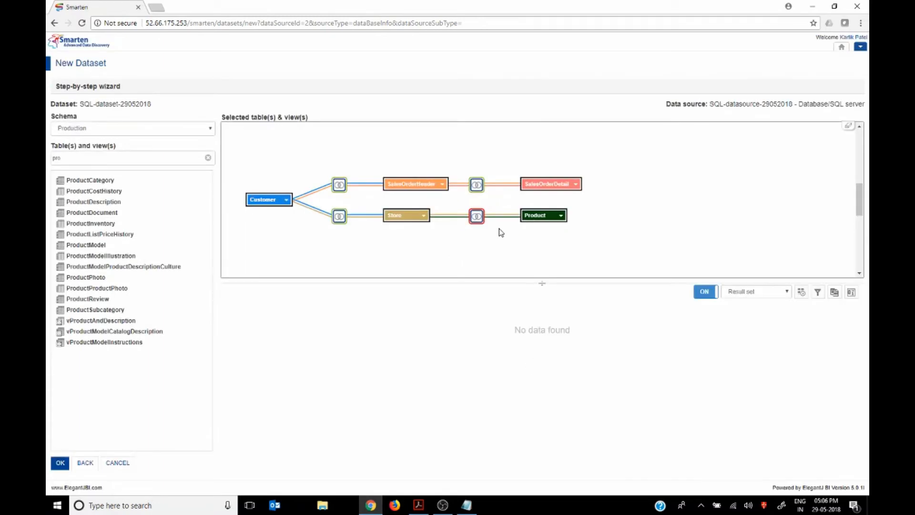
# Remove the join between the Store and Product tables
pyautogui.click(476, 217)
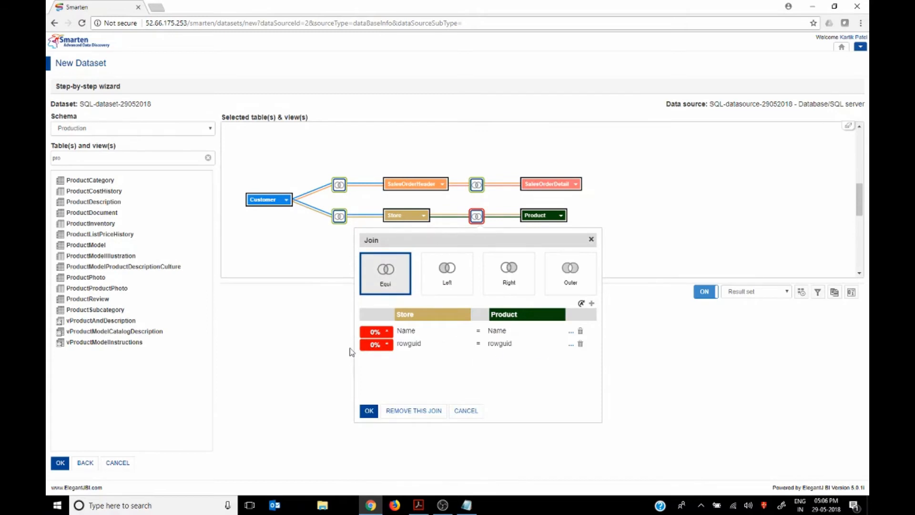
pyautogui.click(418, 413)
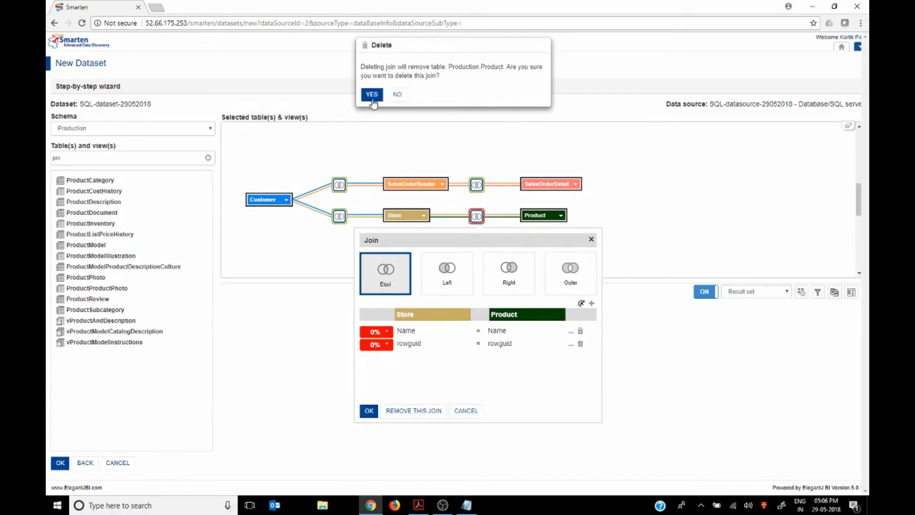
pyautogui.click(372, 92)
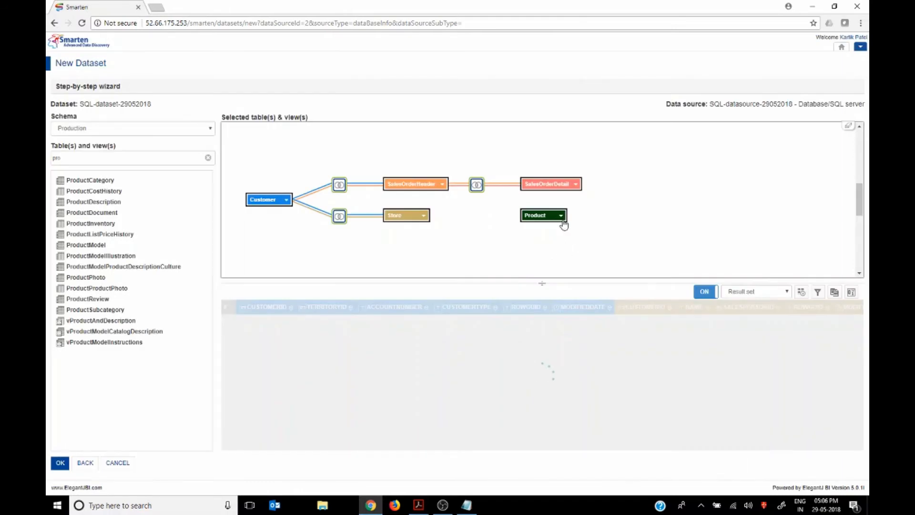
# Join the Product table with SalesOrderDetail and check the join's type and key columns without changing them
pyautogui.click(562, 216)
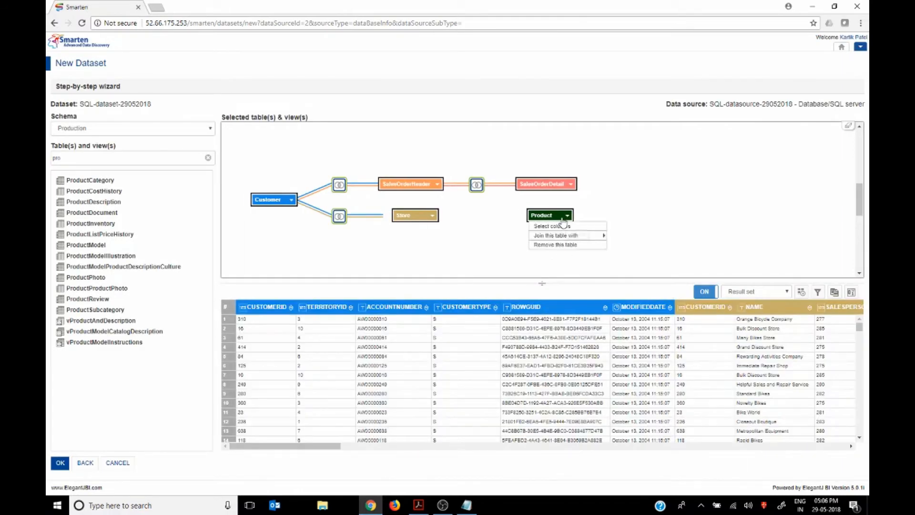
pyautogui.moveTo(574, 235)
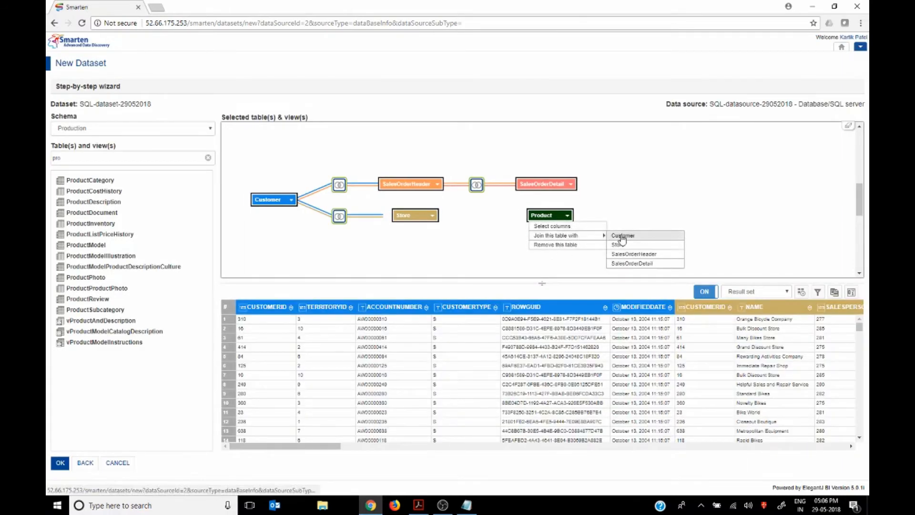
pyautogui.click(652, 264)
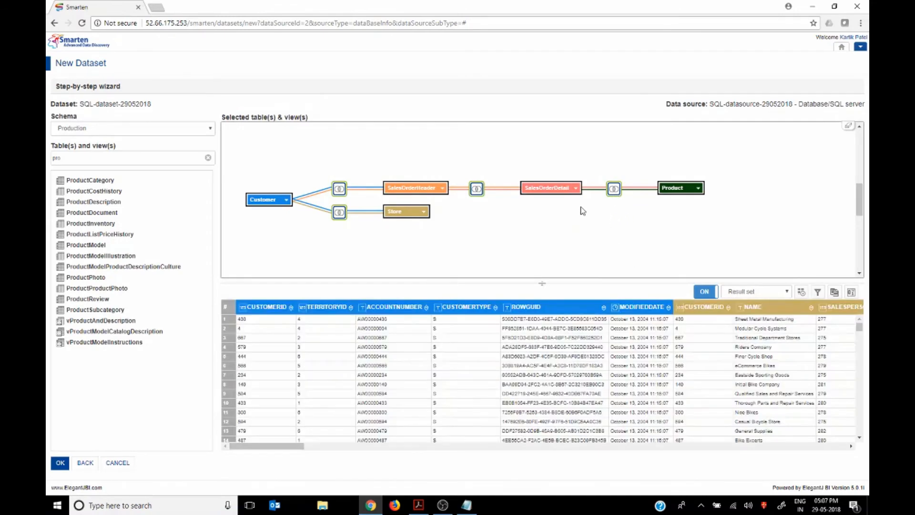
pyautogui.click(614, 190)
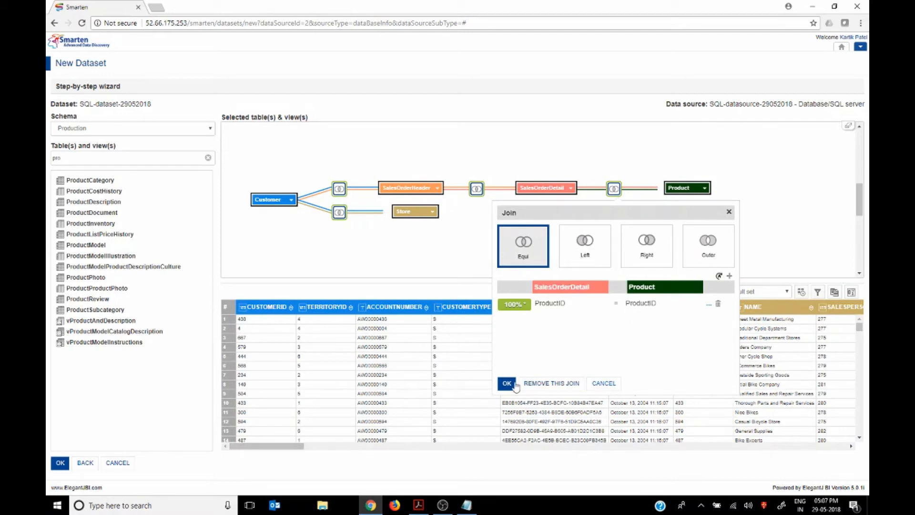
pyautogui.click(612, 384)
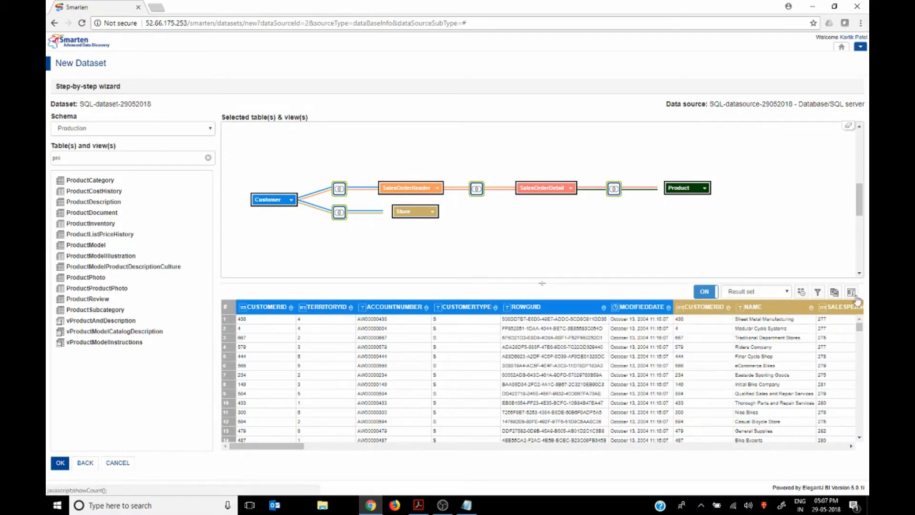
# Review the dataset's column list for SalesOrderHeader, Product and SalesOrderDetail in Manage columns, closing it without changes
pyautogui.click(803, 294)
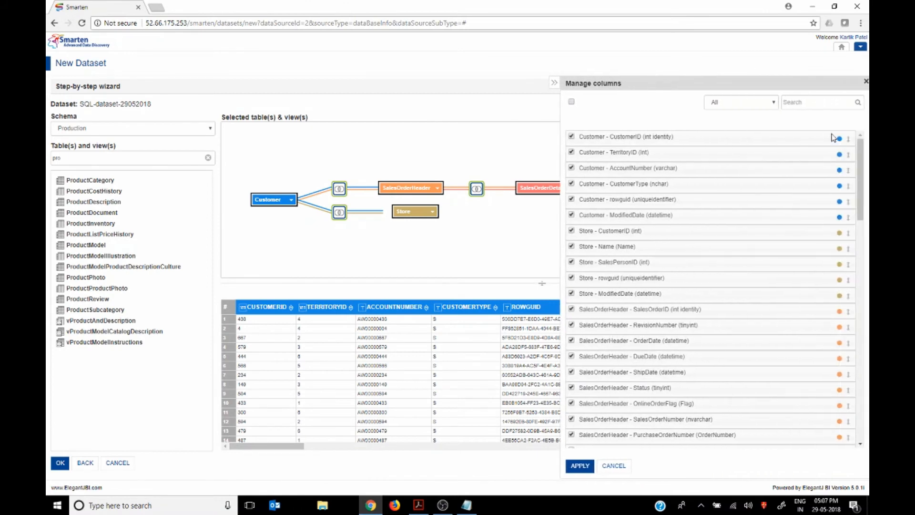
pyautogui.click(733, 107)
pyautogui.click(736, 149)
pyautogui.click(748, 103)
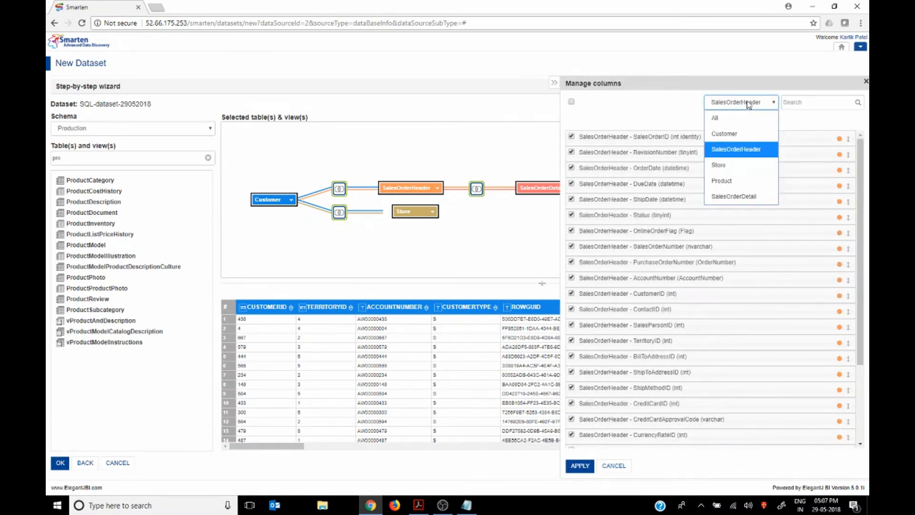
pyautogui.click(740, 180)
pyautogui.click(743, 104)
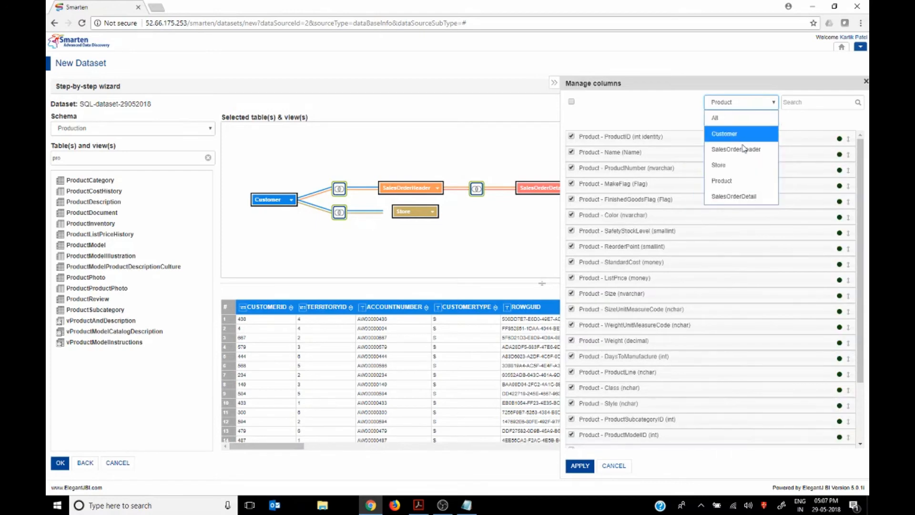
pyautogui.click(741, 197)
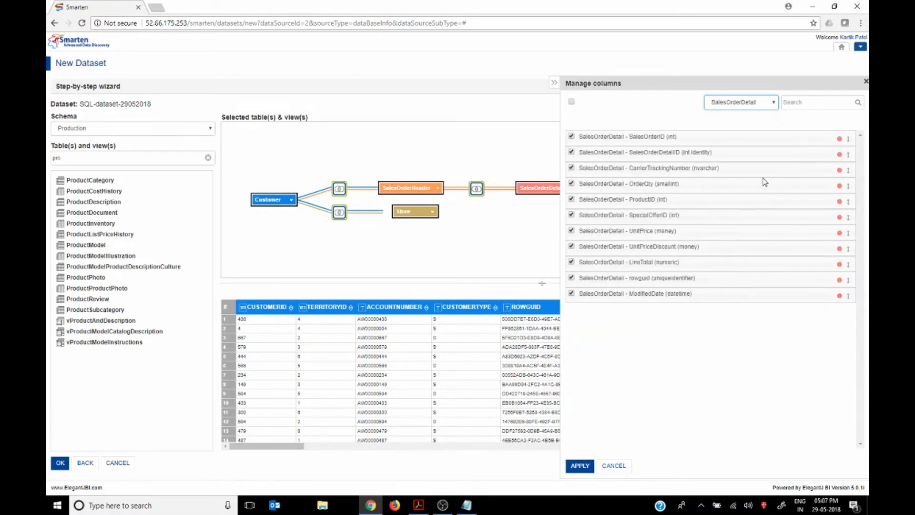
pyautogui.click(620, 465)
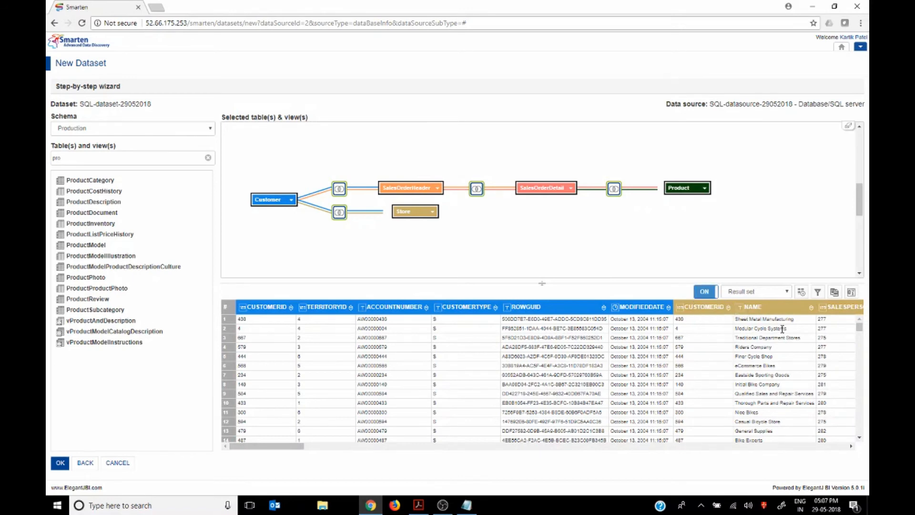
# Look through the columns available for filtering the result set, closing the filter settings without adding a condition
pyautogui.click(817, 291)
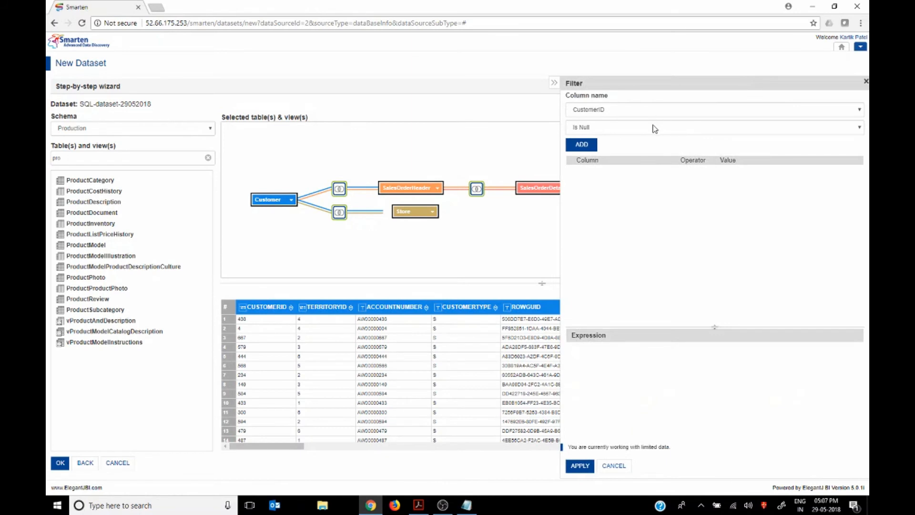
pyautogui.click(650, 109)
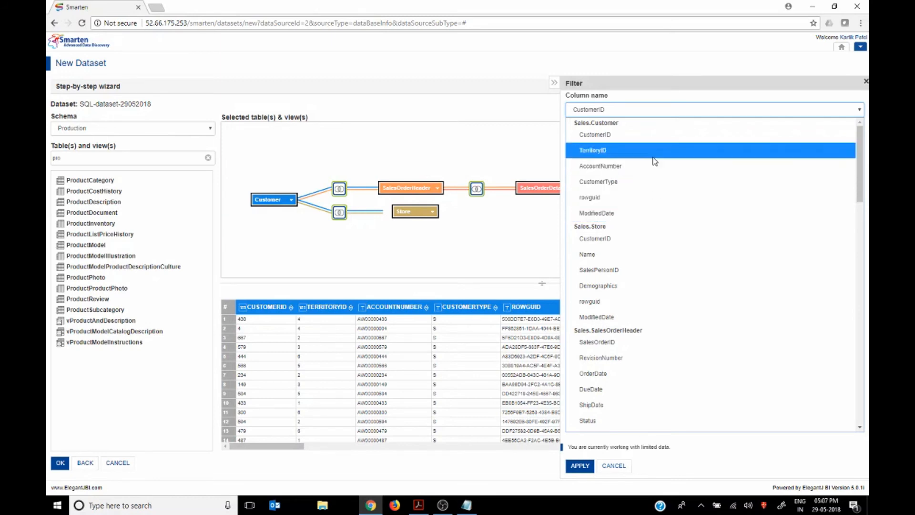
pyautogui.click(516, 59)
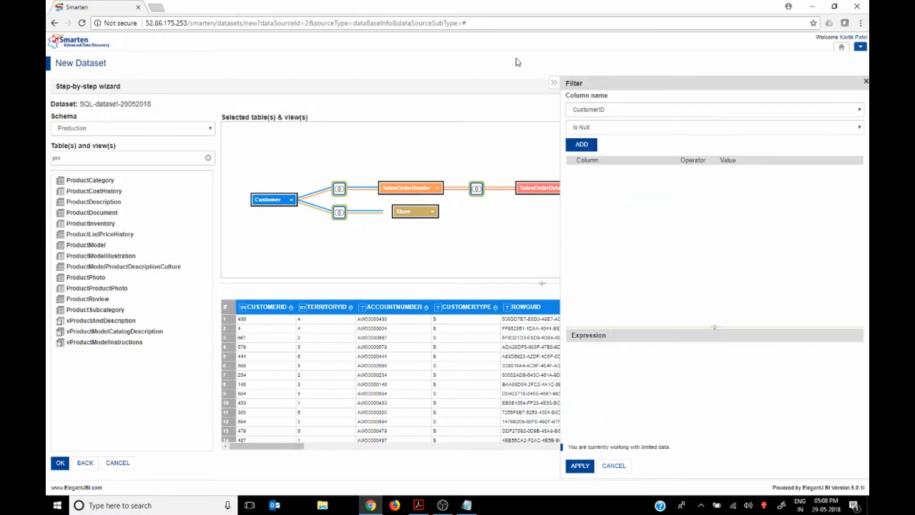
pyautogui.click(615, 467)
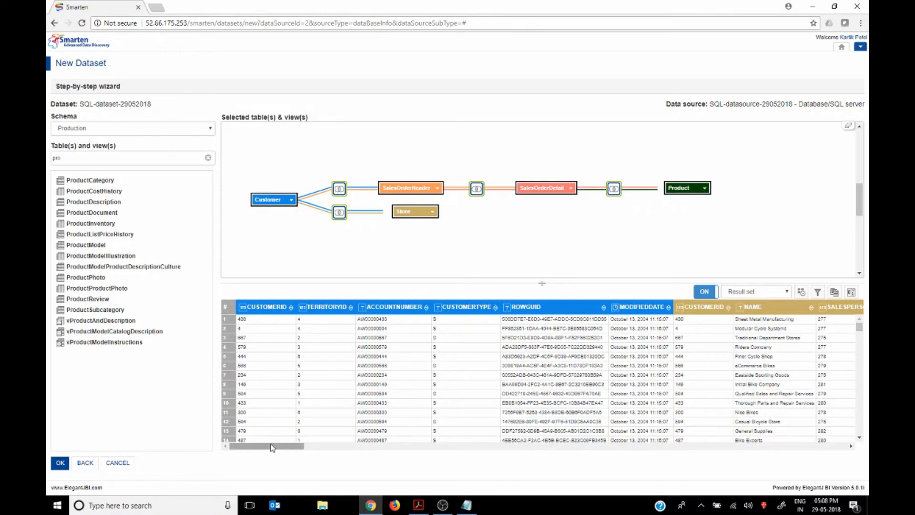
# Look over the joined preview data and confirm the table setup to generate the dataset
pyautogui.moveTo(272, 446); pyautogui.dragTo(183, 466)
pyautogui.click(61, 463)
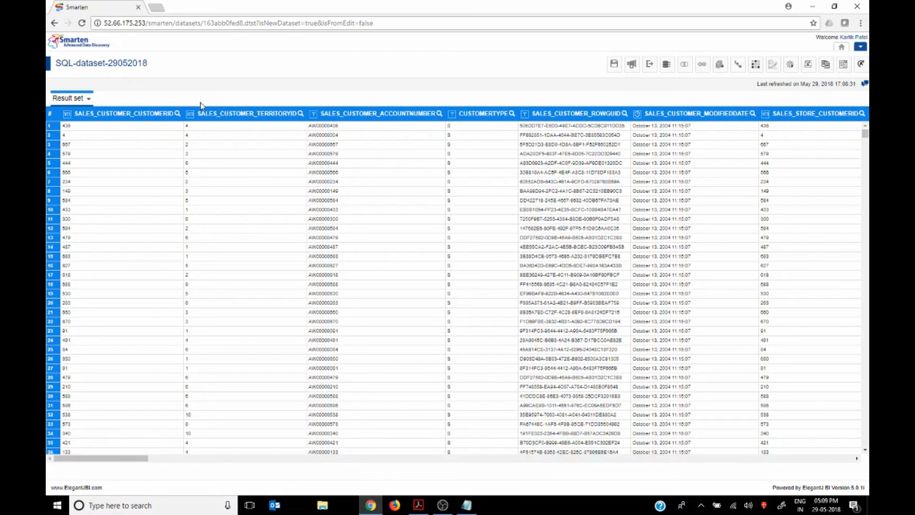
# Switch from the browser to the Smarten Advanced Data Discovery PDF presentation
pyautogui.hotkey('alt', 'Tab')
pyautogui.press('Tab')
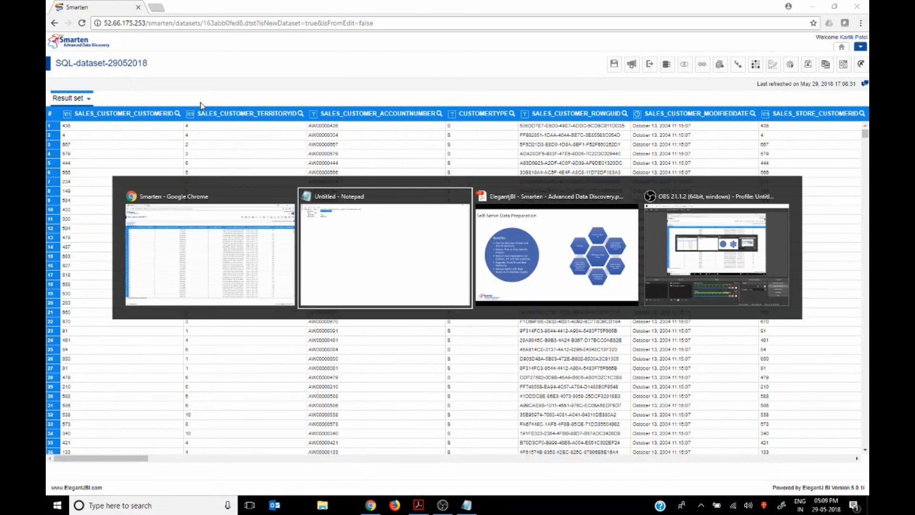